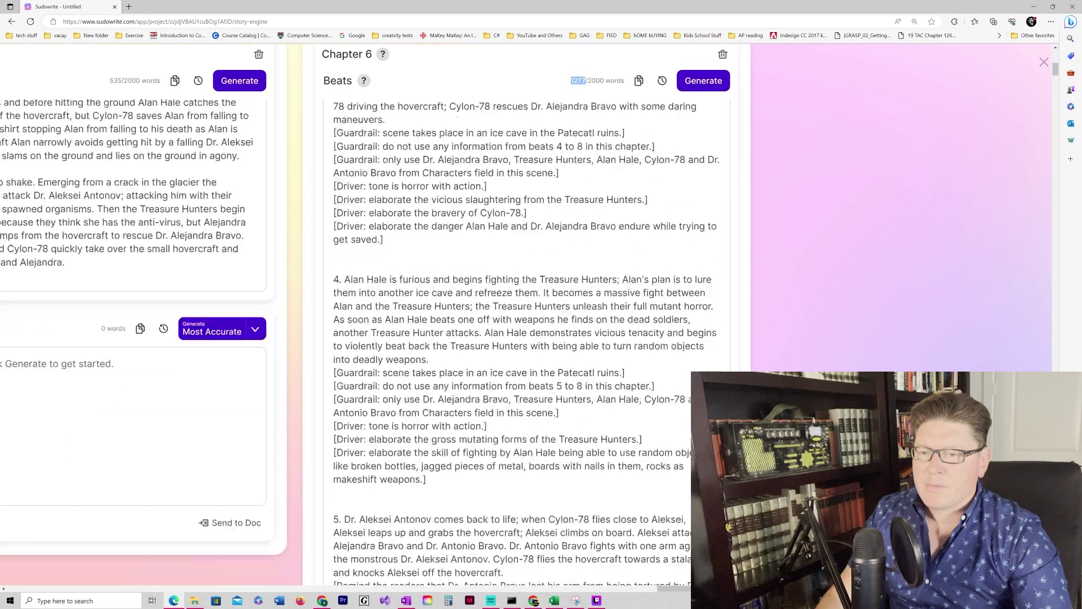
Step: Examine the Chapter 6 prose word count and the number of the final beat
scroll(507, 163, down, 2)
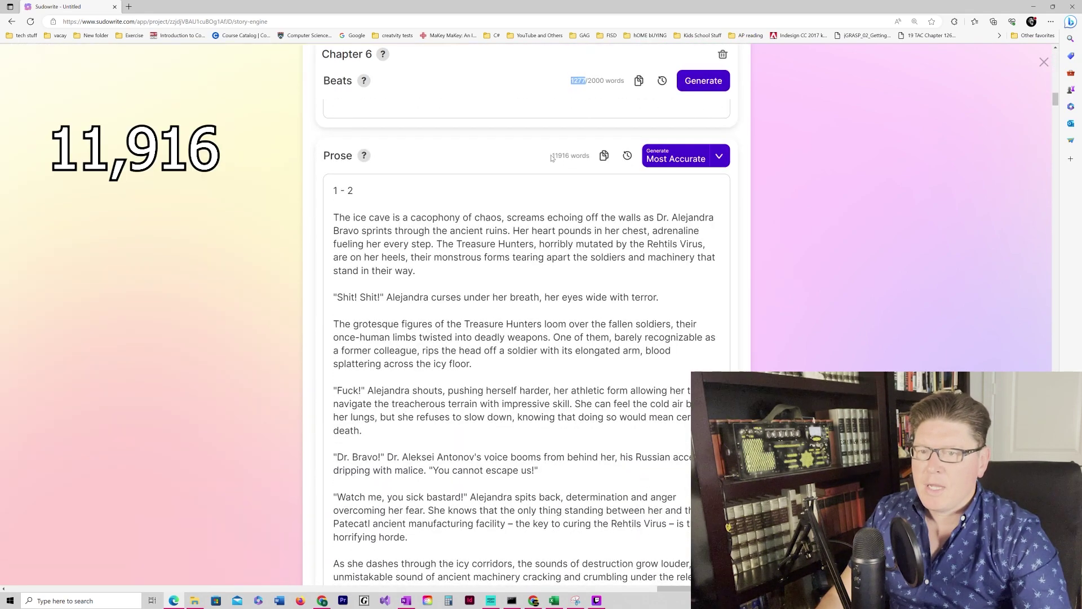
drag(551, 156, 572, 155)
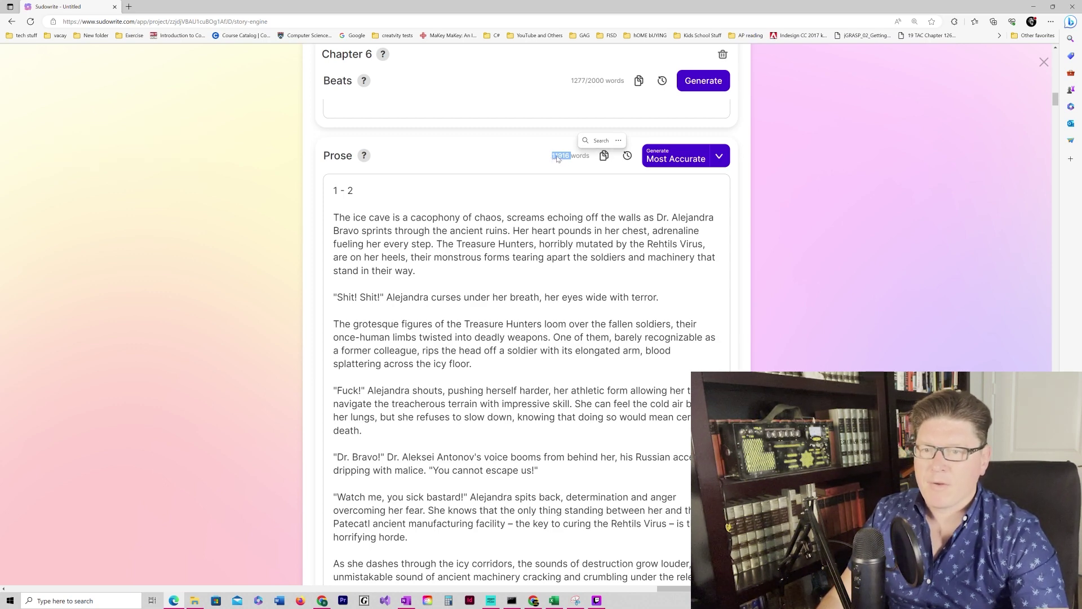
scroll(556, 159, down, 3)
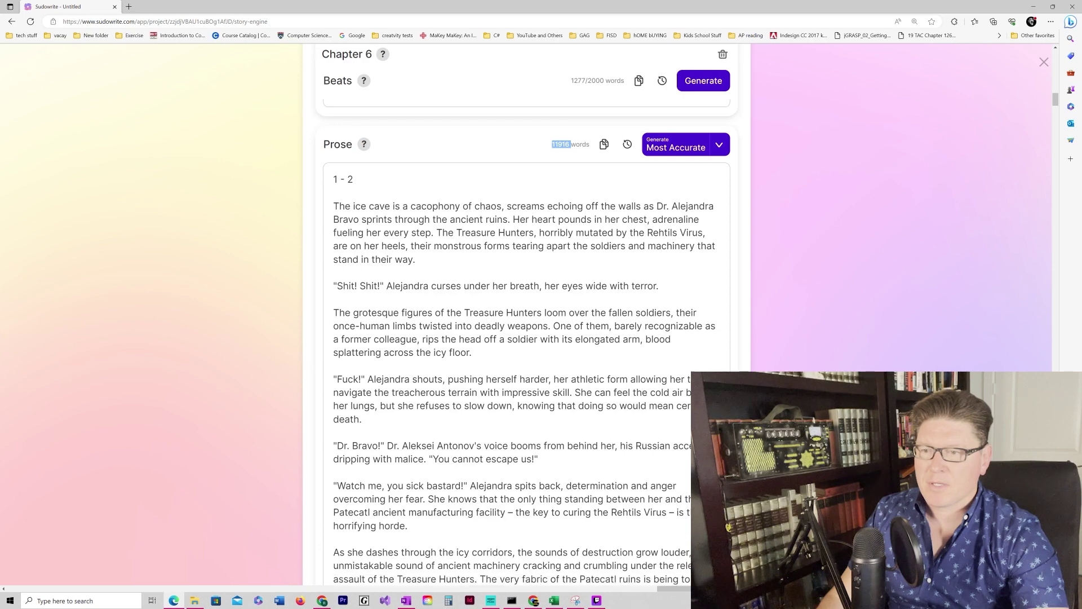
scroll(526, 338, up, 10)
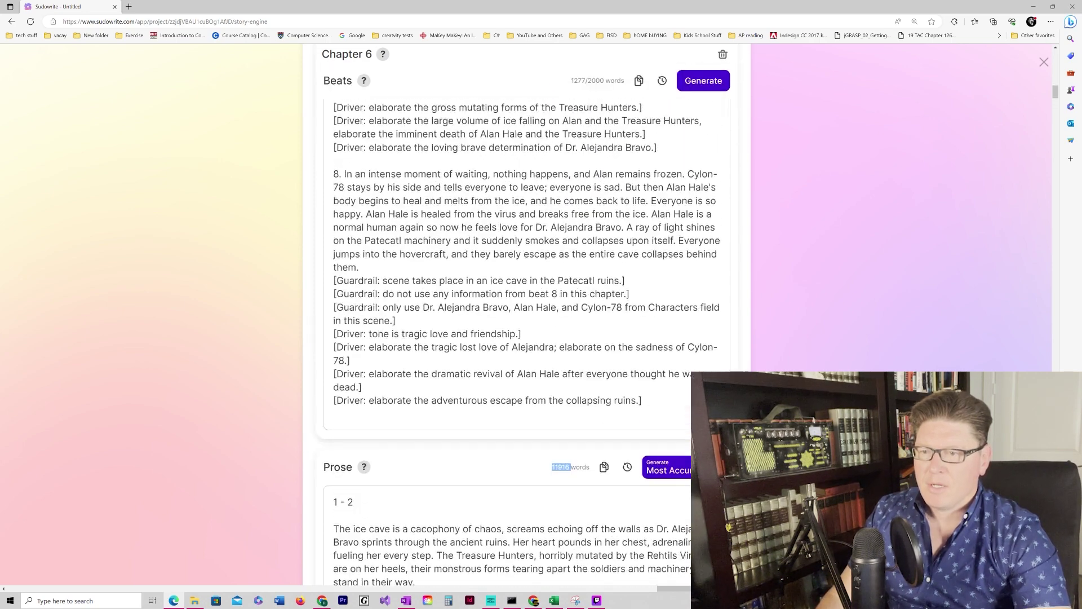
double_click(337, 187)
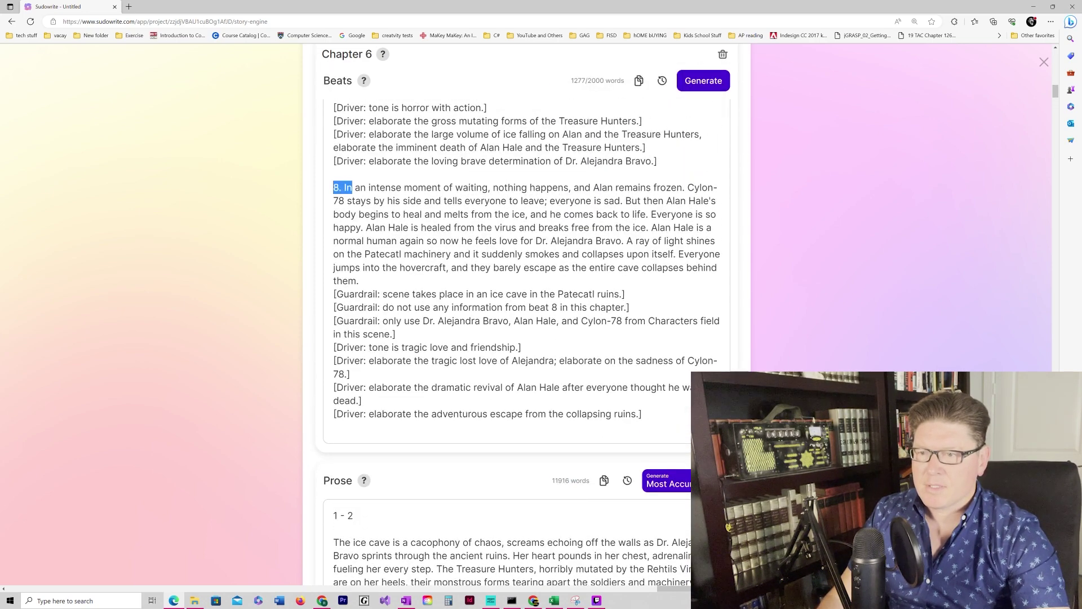
Step: Review the numbered sections of the Chapter 6 prose from the first heading through the last one
scroll(337, 187, down, 7)
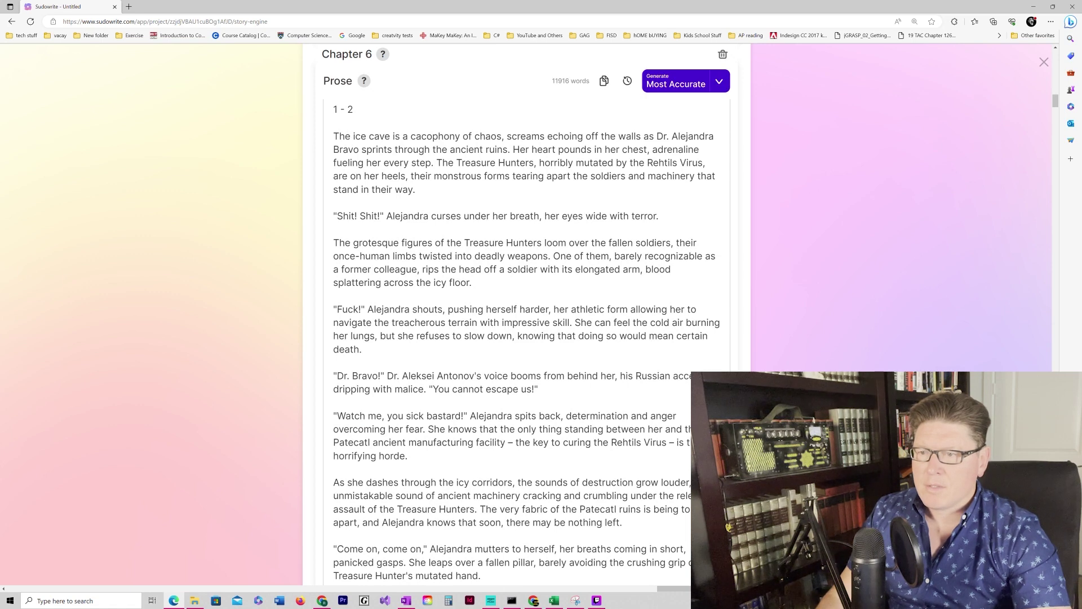
drag(333, 109, 353, 109)
scroll(526, 338, up, 1)
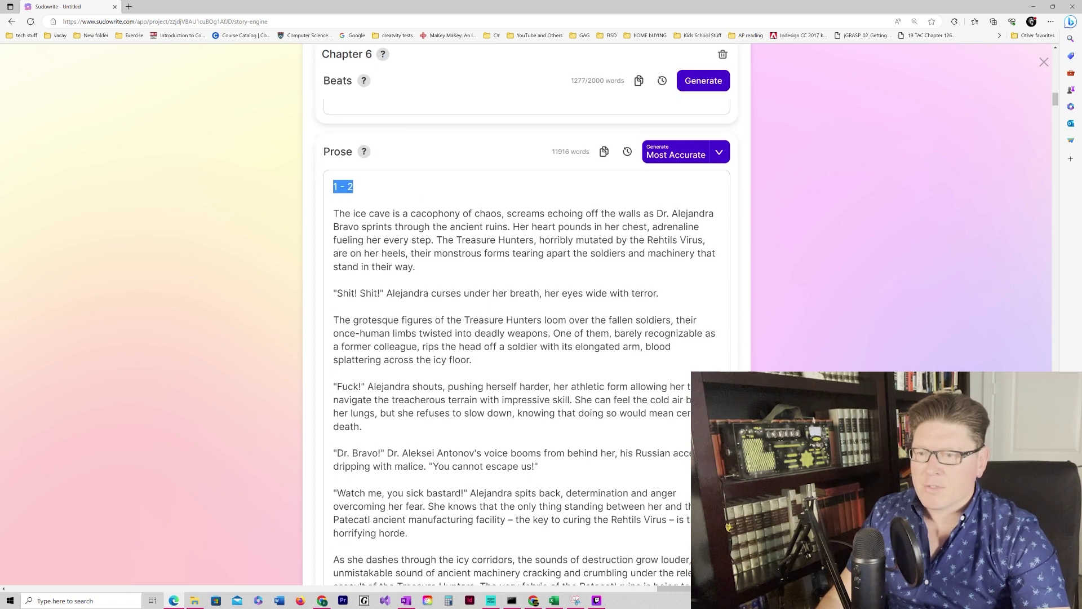
scroll(526, 338, down, 12)
scroll(526, 338, down, 20)
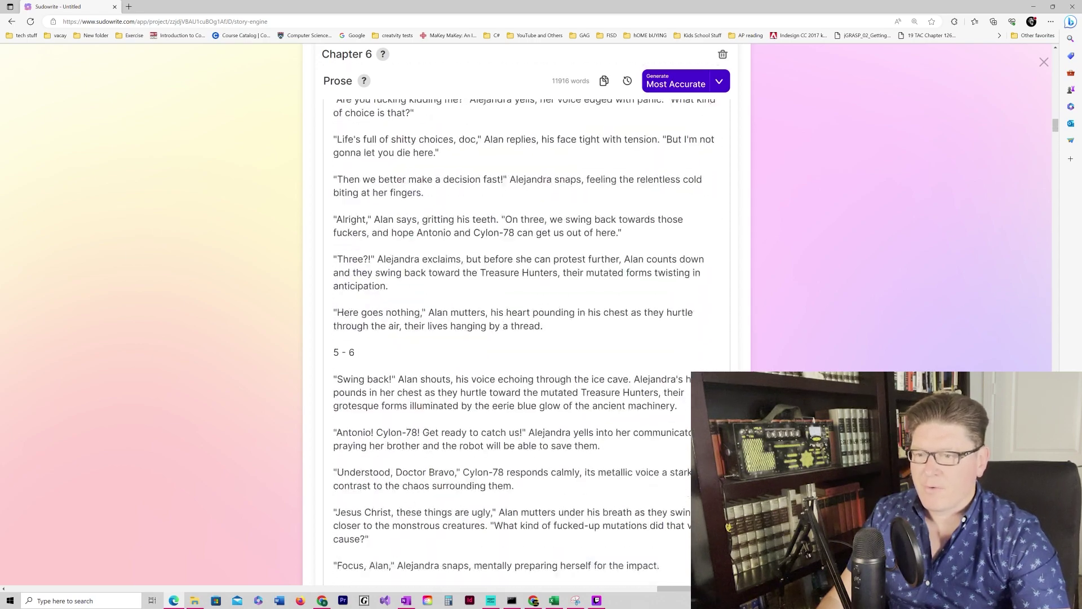
scroll(526, 338, down, 7)
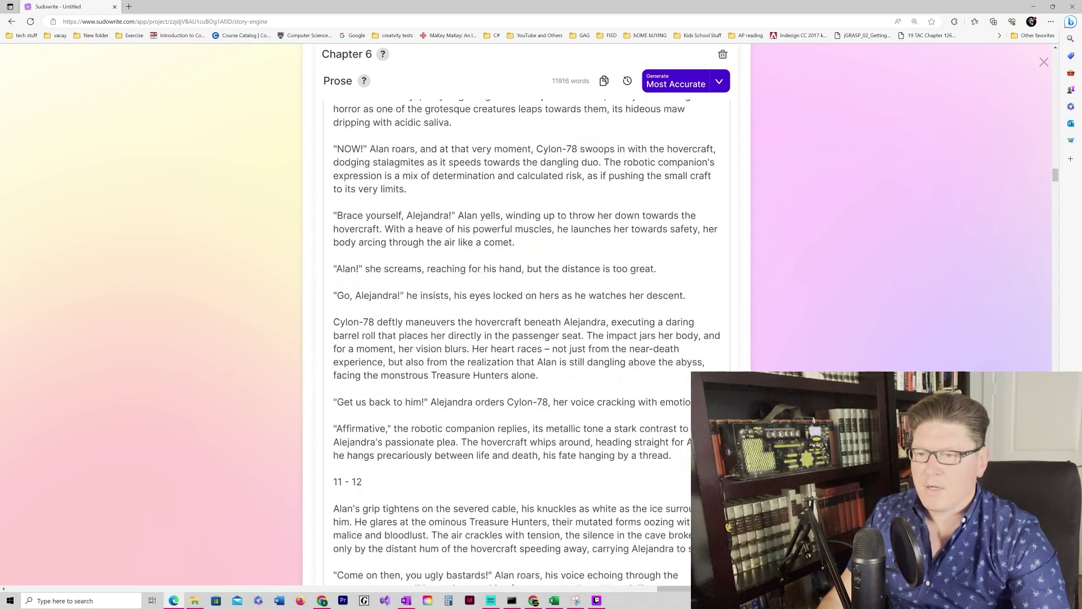
scroll(527, 338, down, 5)
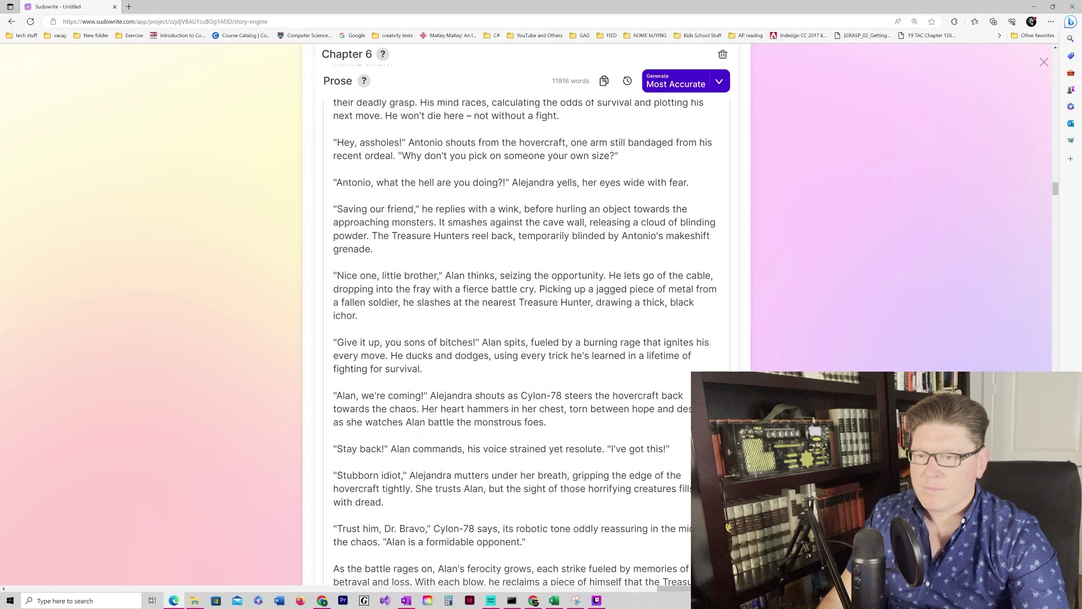
scroll(527, 338, down, 3)
scroll(526, 338, down, 6)
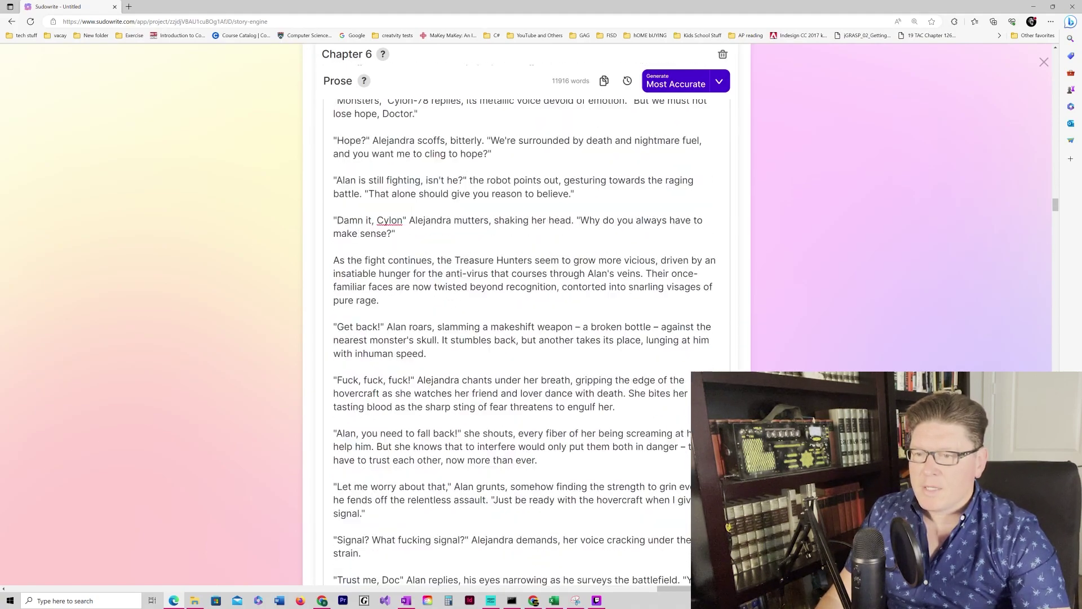
scroll(526, 338, down, 8)
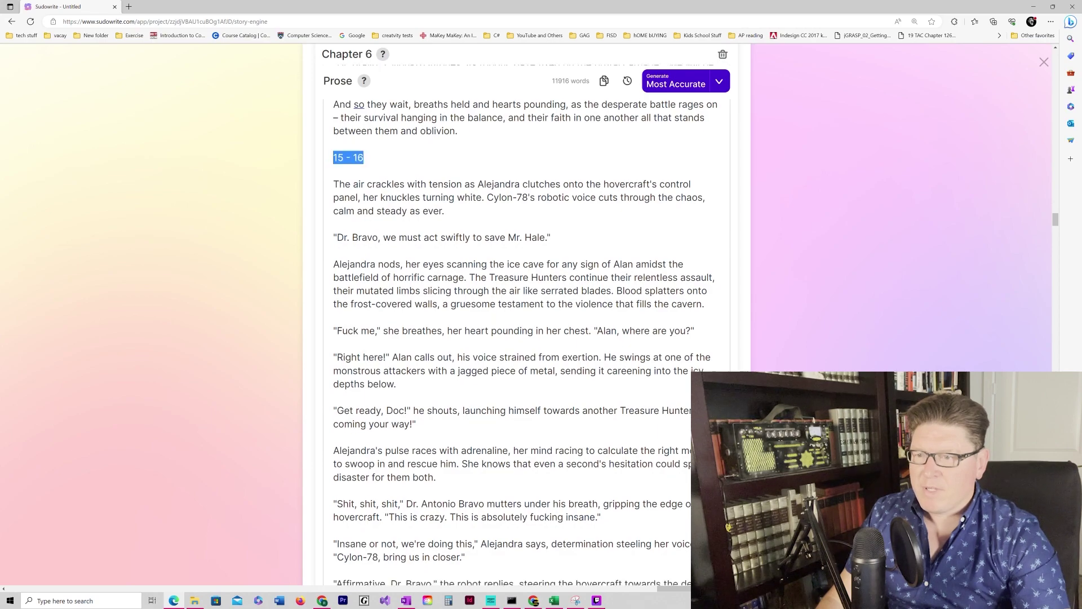
scroll(526, 339, down, 6)
scroll(527, 338, down, 20)
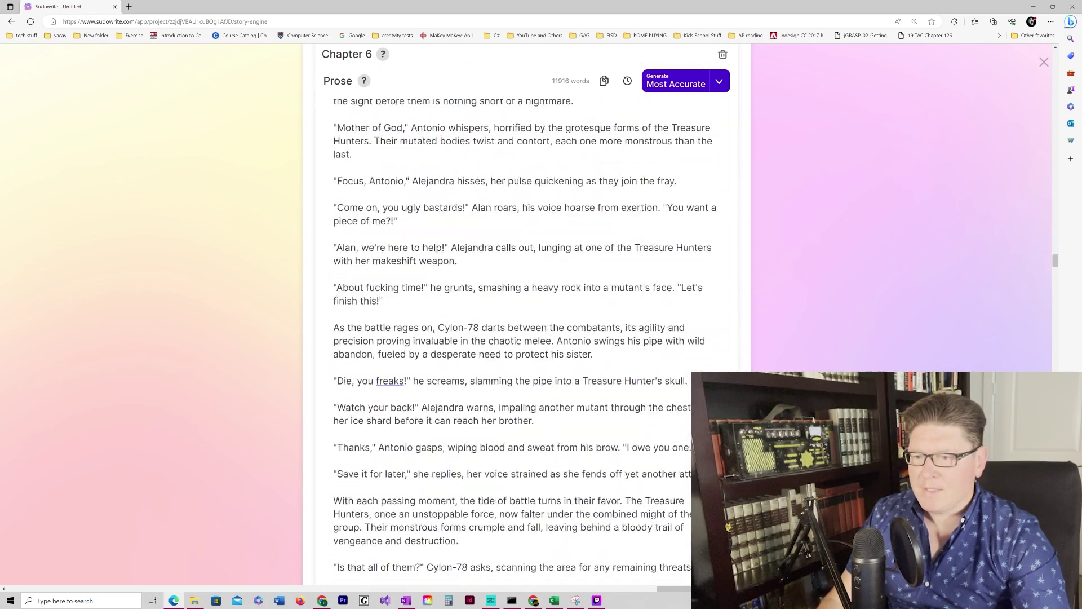
scroll(527, 338, down, 20)
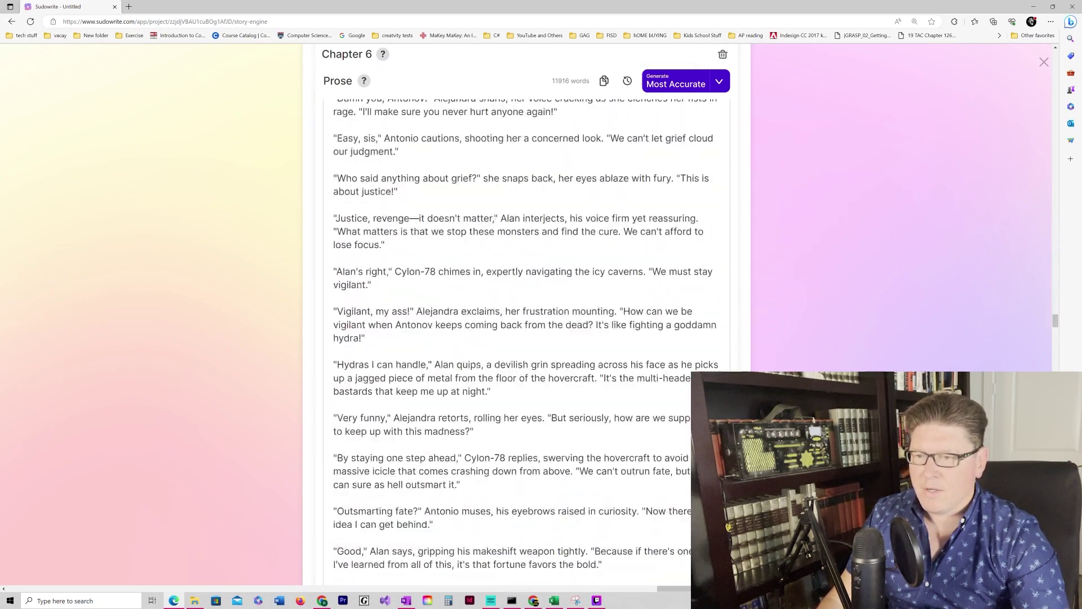
scroll(527, 338, down, 20)
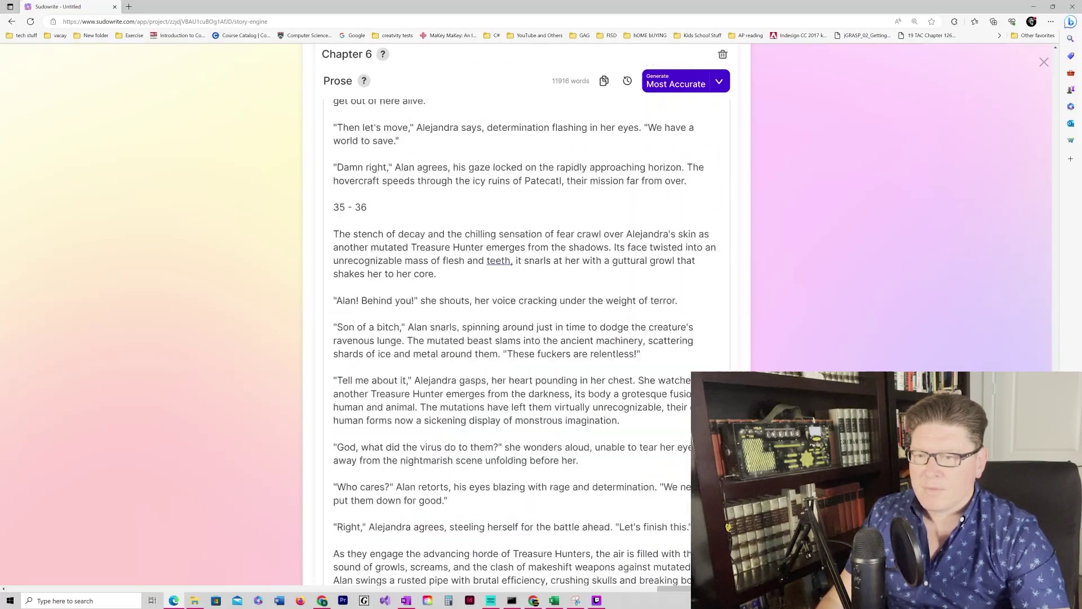
scroll(527, 338, down, 3)
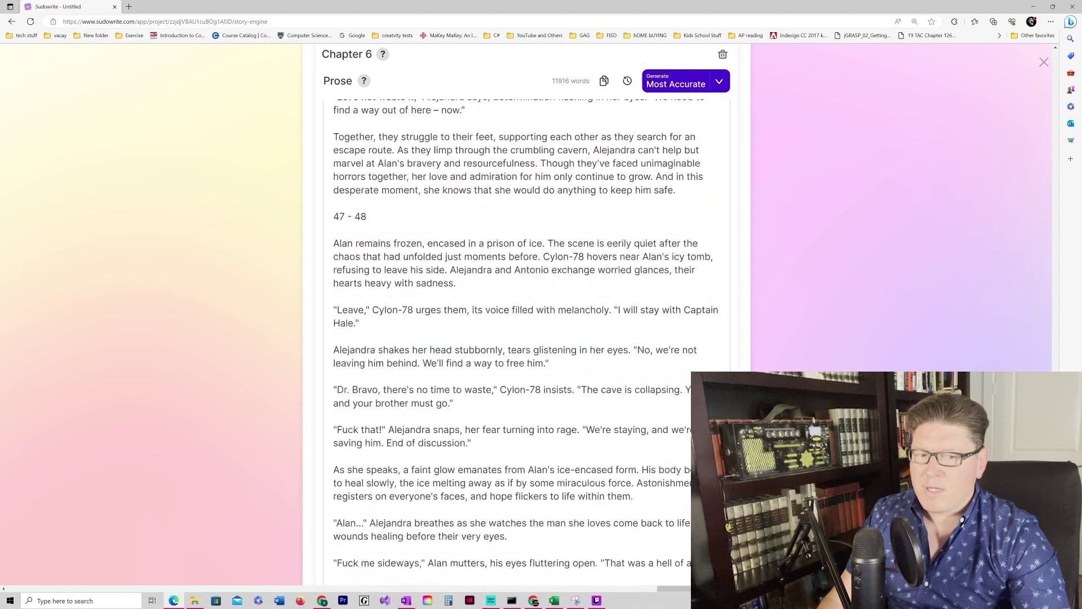
scroll(527, 338, down, 15)
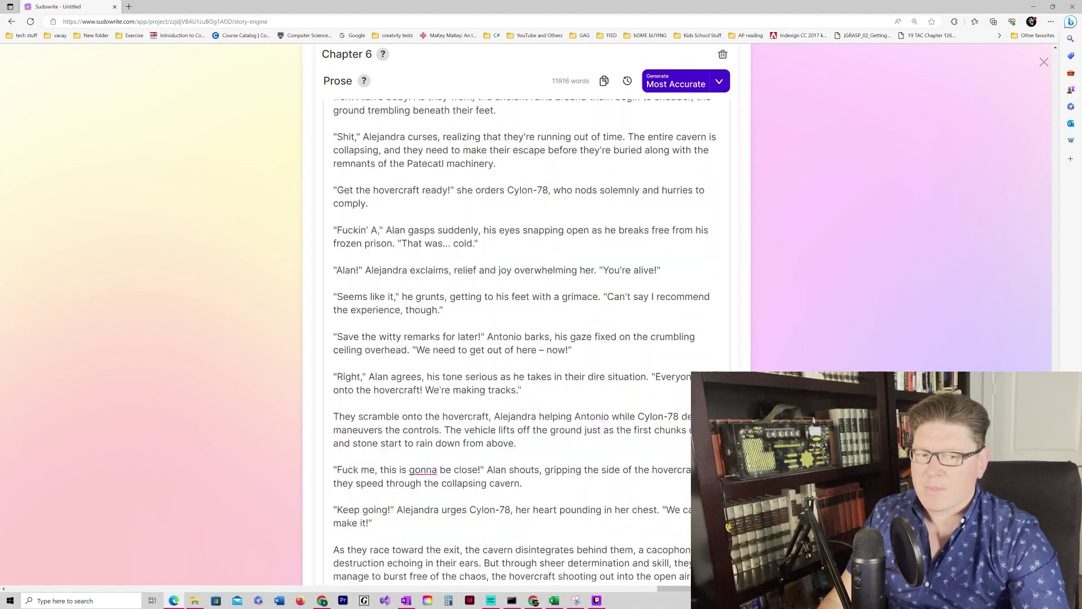
scroll(526, 338, up, 4)
scroll(526, 338, up, 4)
scroll(526, 338, down, 5)
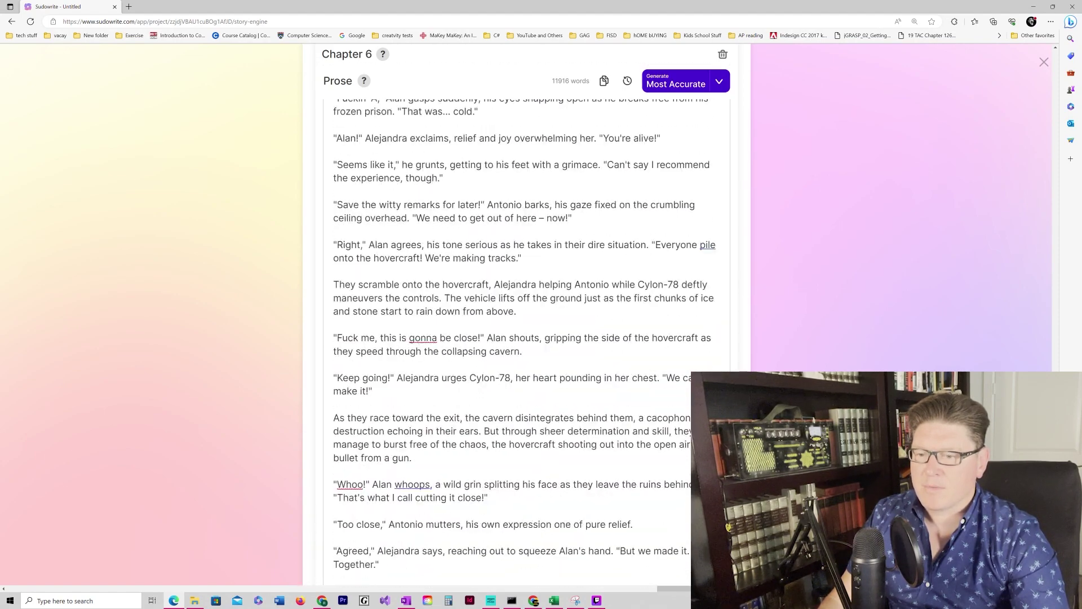
scroll(526, 338, up, 9)
scroll(526, 338, up, 1)
scroll(526, 338, down, 3)
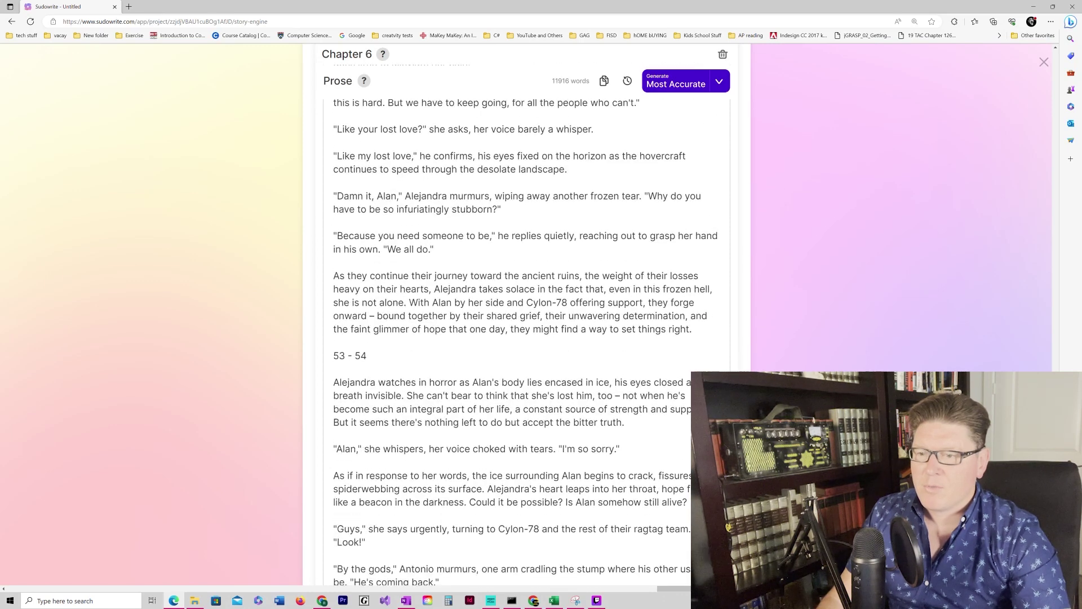
drag(367, 355, 333, 355)
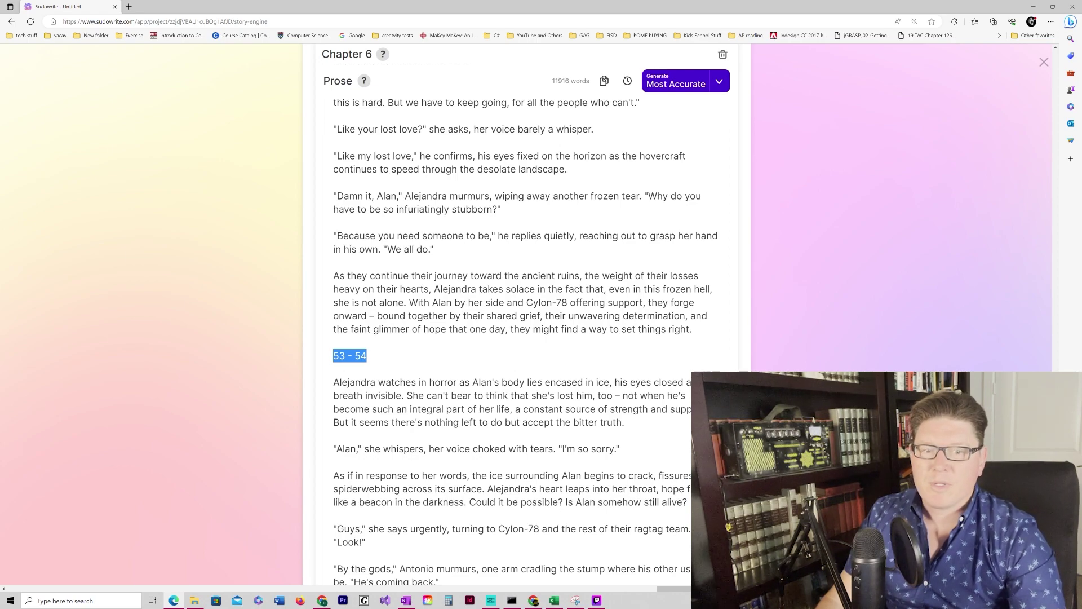
Step: Examine the opening Chapter 6 beats, highlighting the guardrail and driver lines under beat 2, including the ice cave scene guardrail
scroll(1061, 133, up, 20)
scroll(1062, 133, up, 10)
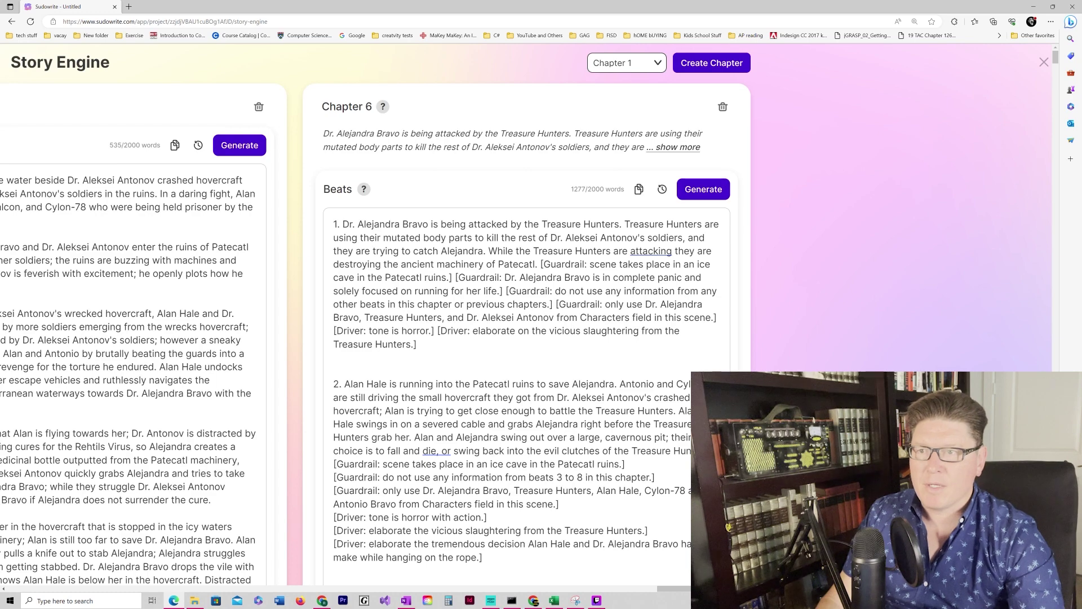
scroll(525, 338, down, 3)
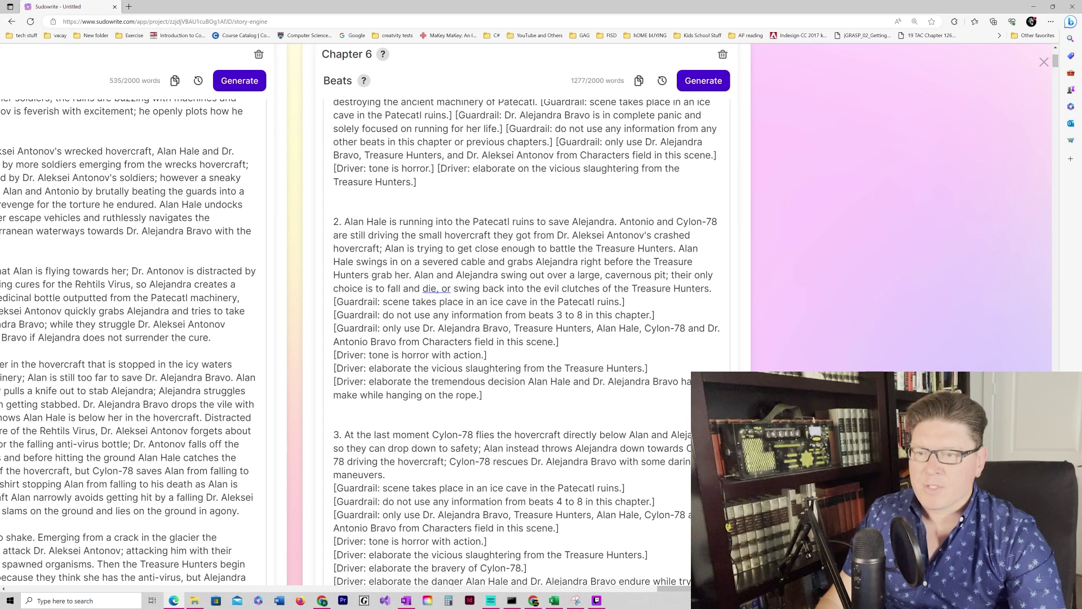
scroll(365, 325, up, 2)
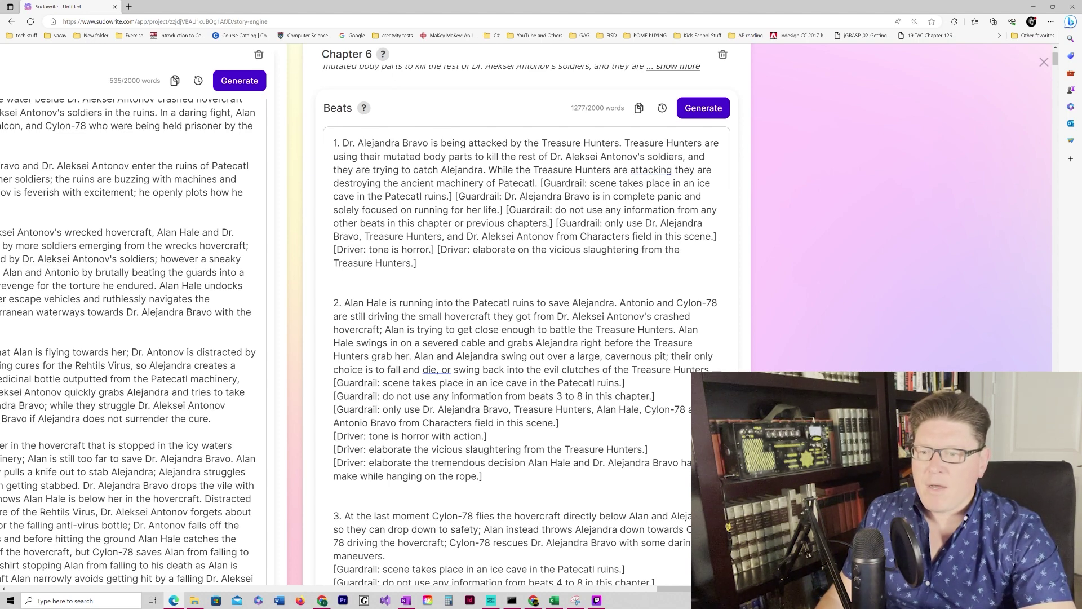
scroll(524, 338, down, 3)
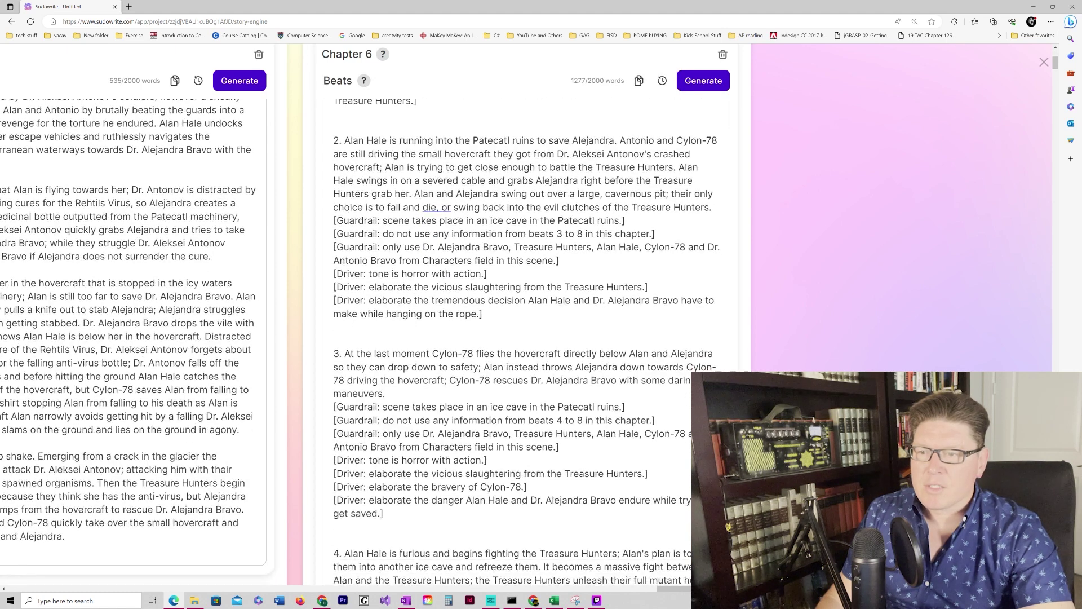
drag(333, 220, 484, 313)
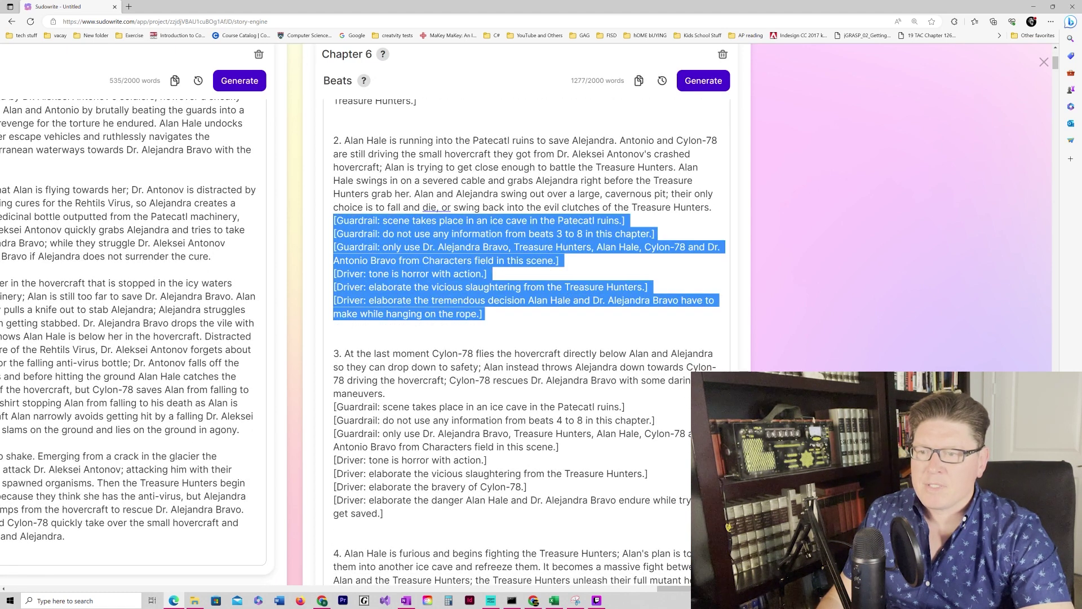
click(349, 220)
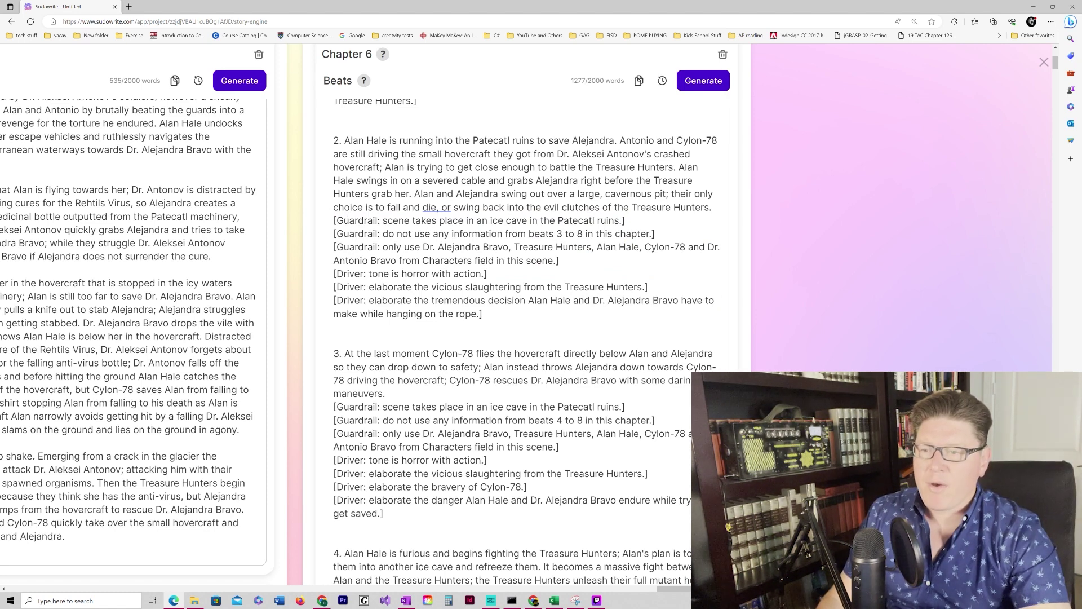
drag(334, 220, 483, 313)
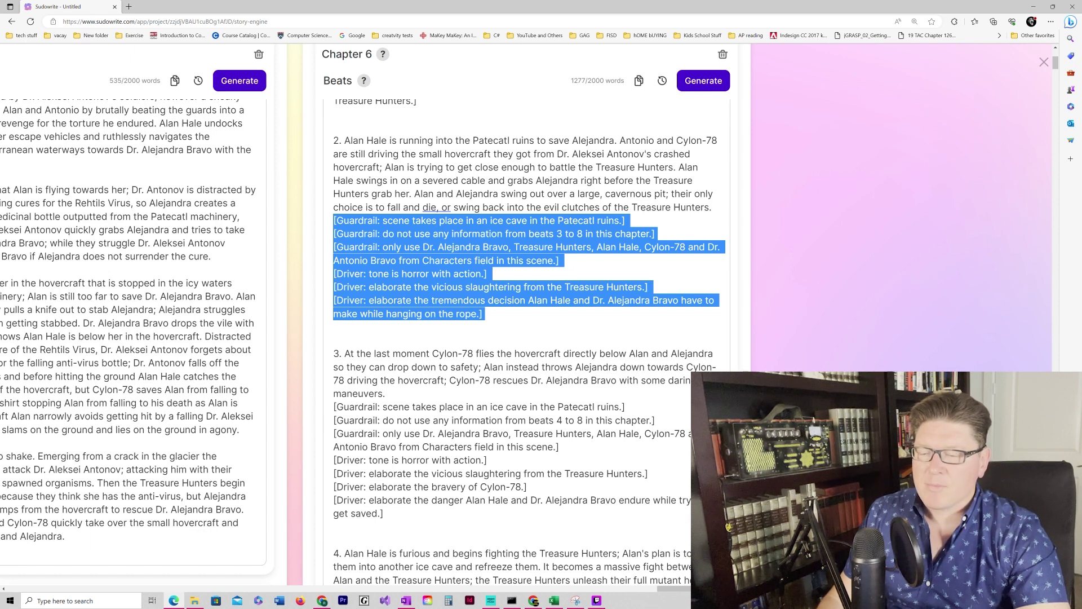
click(438, 207)
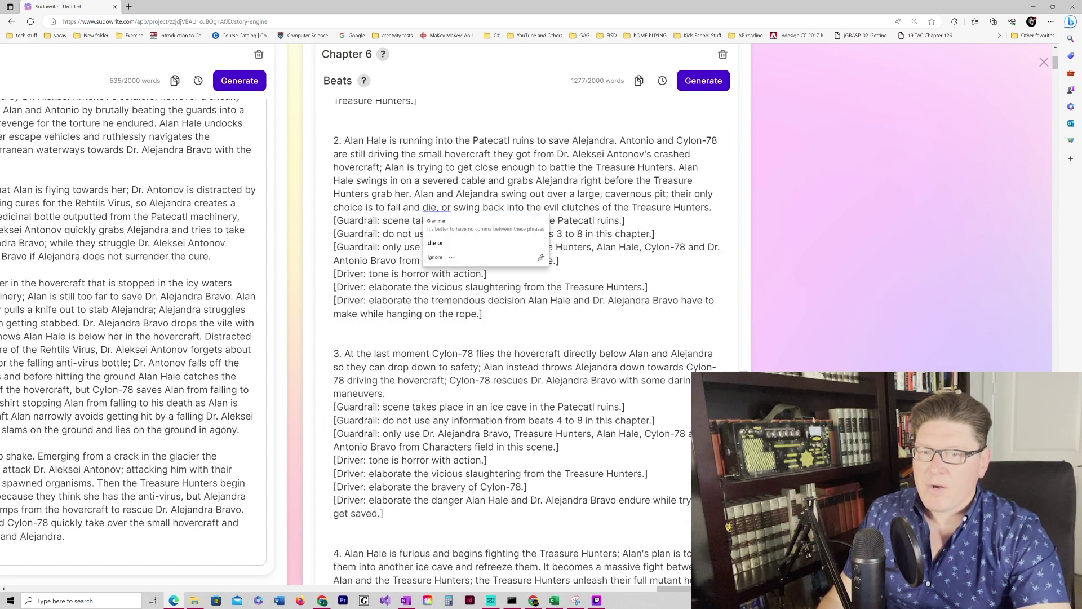
click(714, 207)
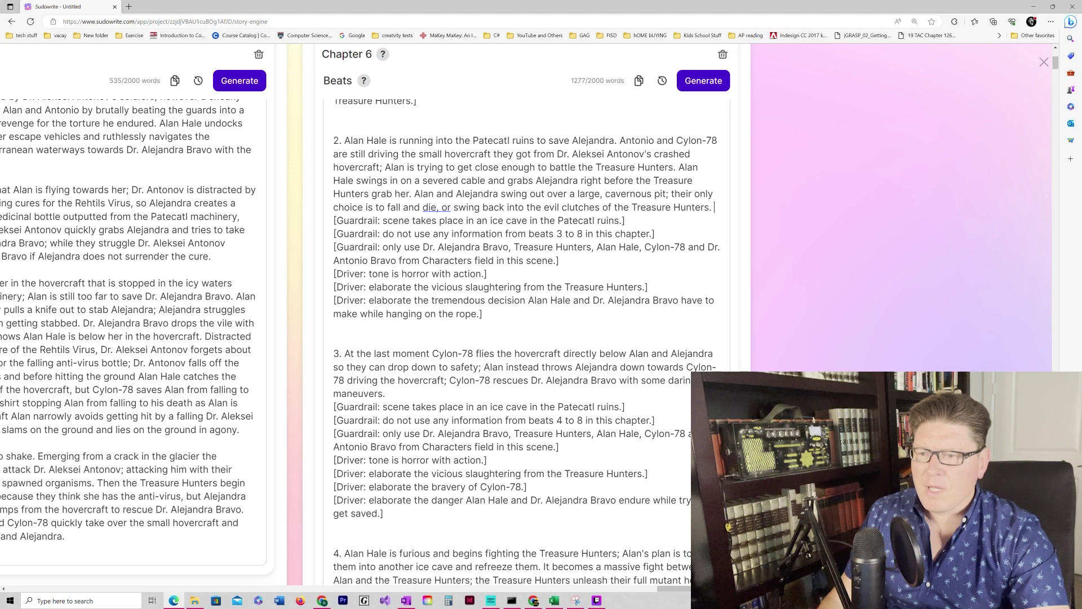
drag(334, 220, 626, 221)
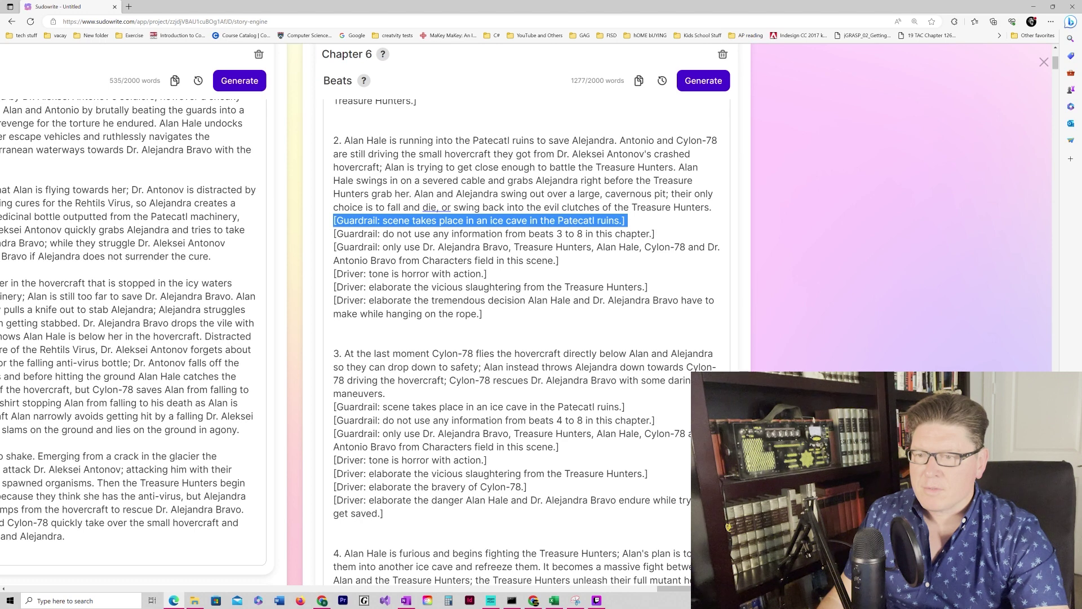
click(641, 233)
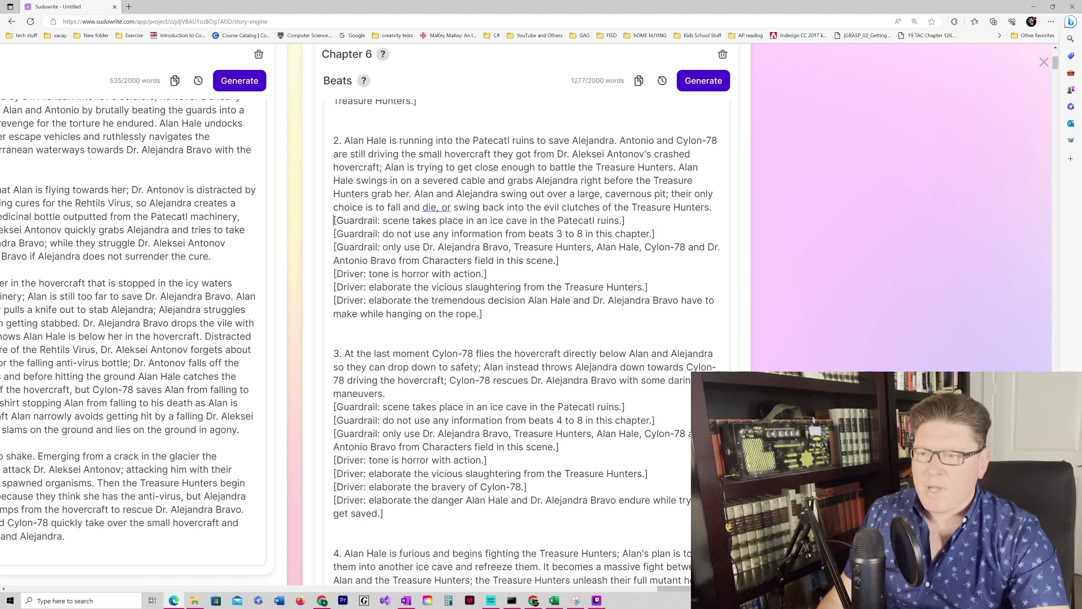
drag(334, 221, 484, 313)
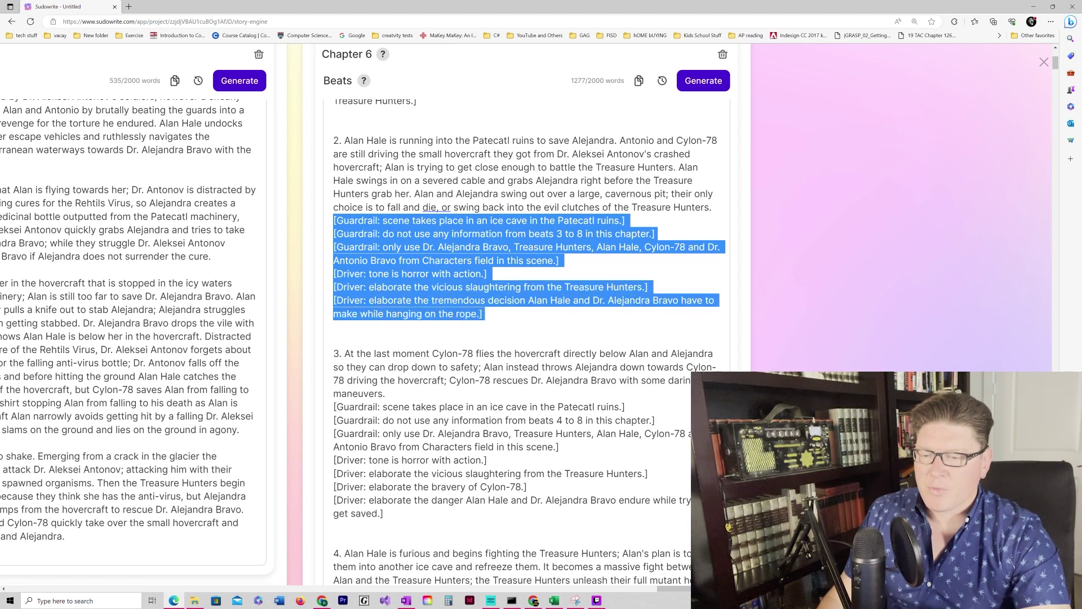
Step: Check the Chapter 6 prose word count again and review the guardrails and drivers in beats 5 to 8
scroll(525, 338, down, 15)
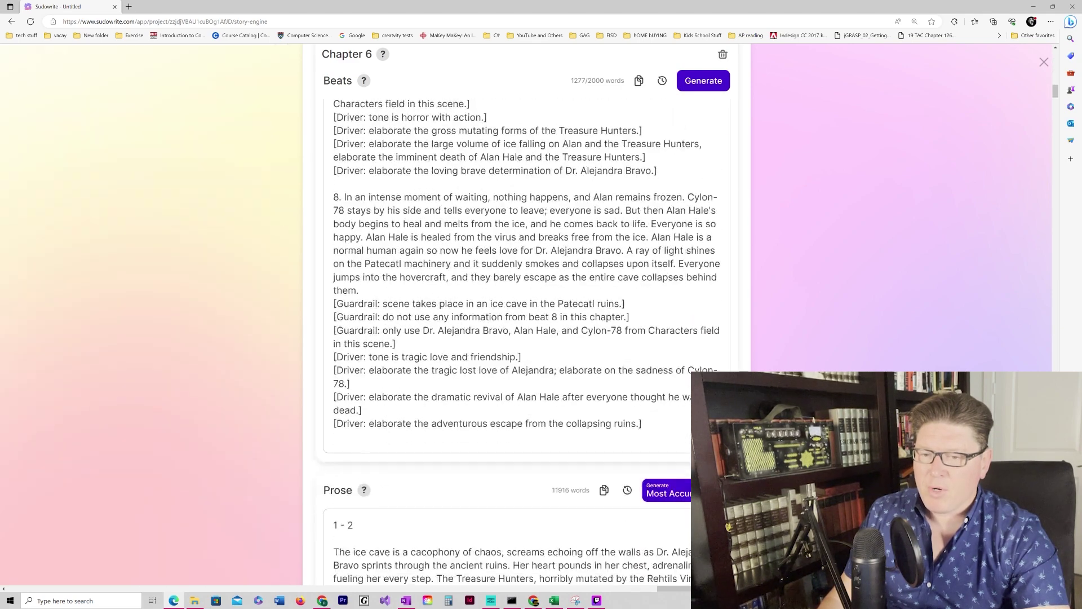
drag(553, 239, 580, 237)
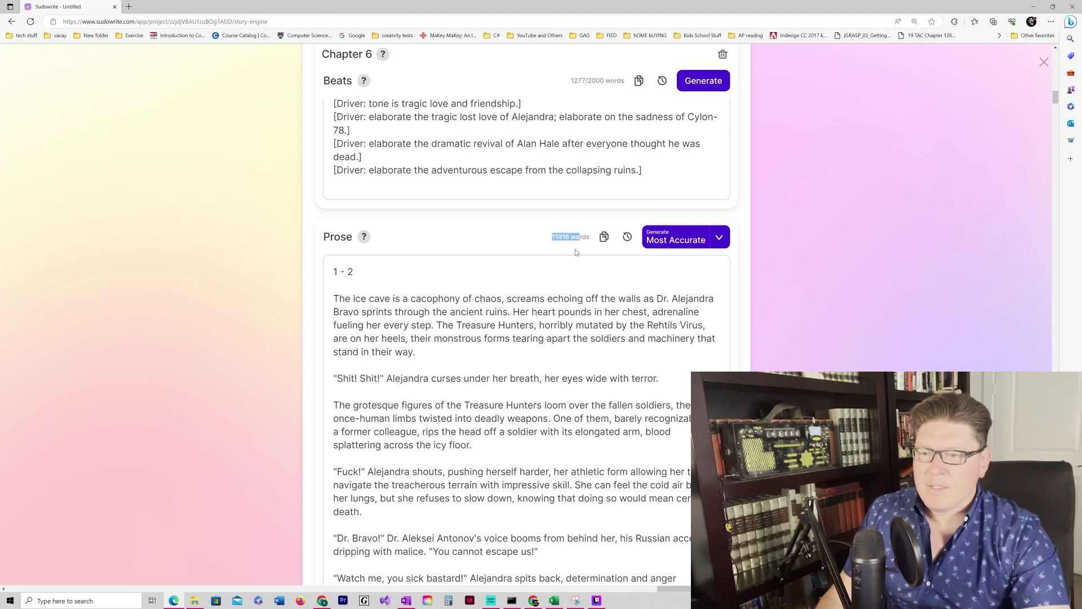
scroll(554, 254, up, 10)
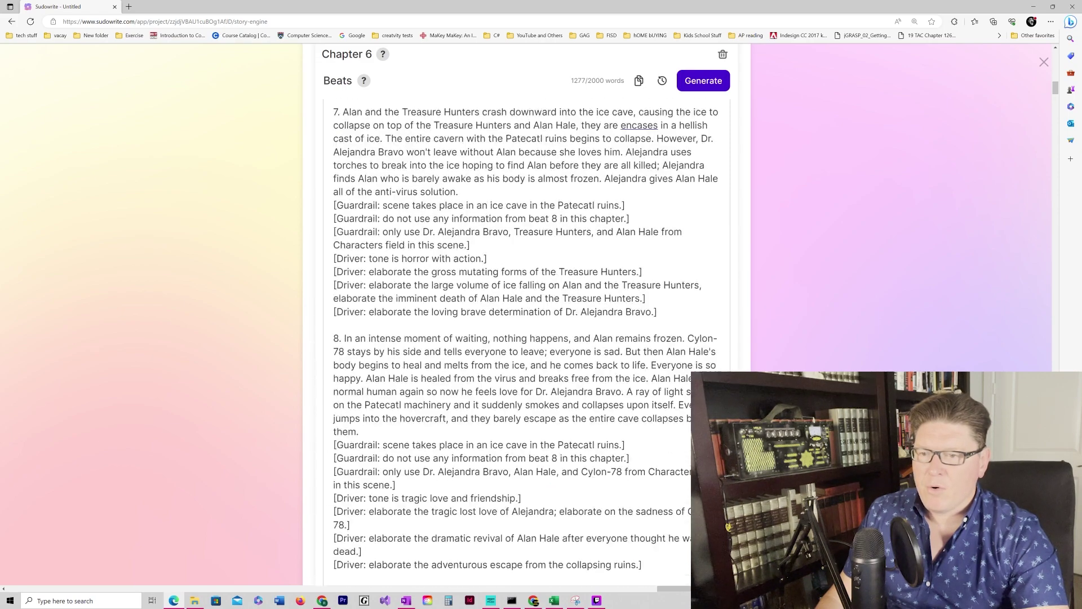
scroll(526, 342, up, 8)
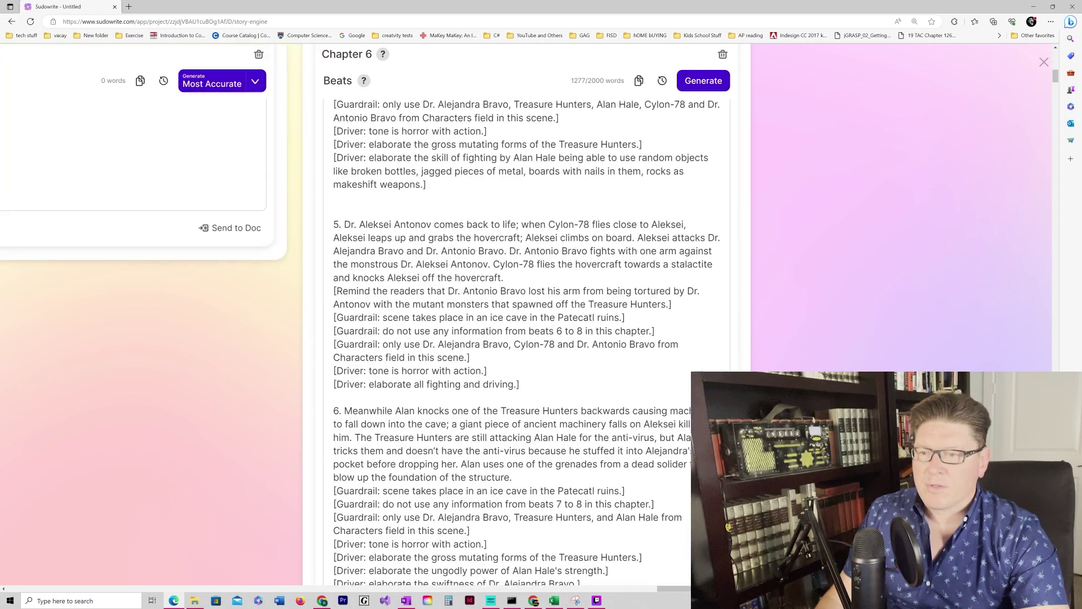
drag(333, 240, 427, 347)
scroll(524, 338, down, 8)
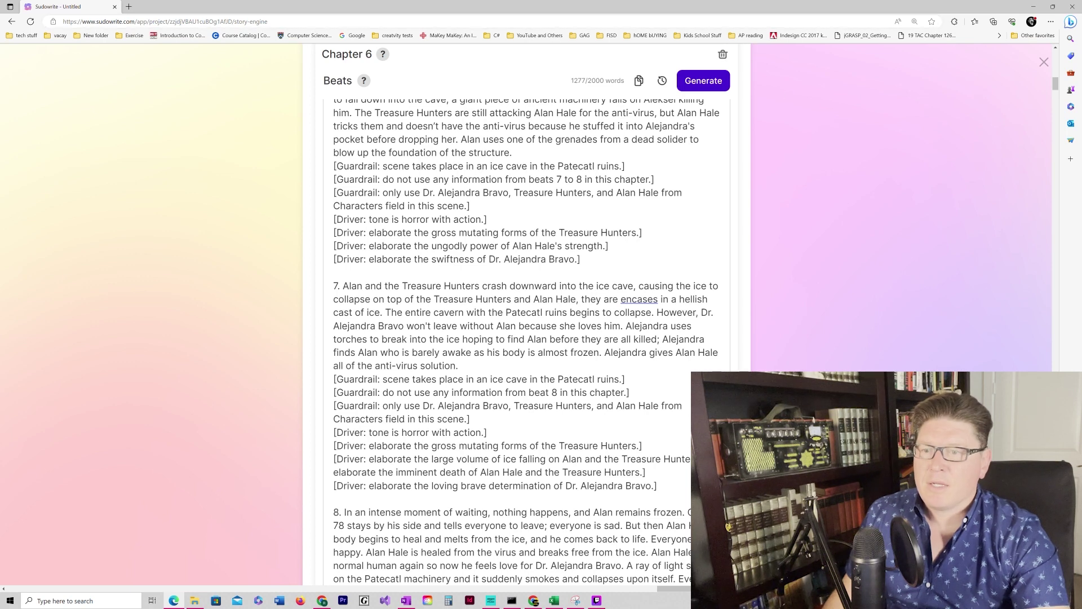
scroll(524, 338, down, 2)
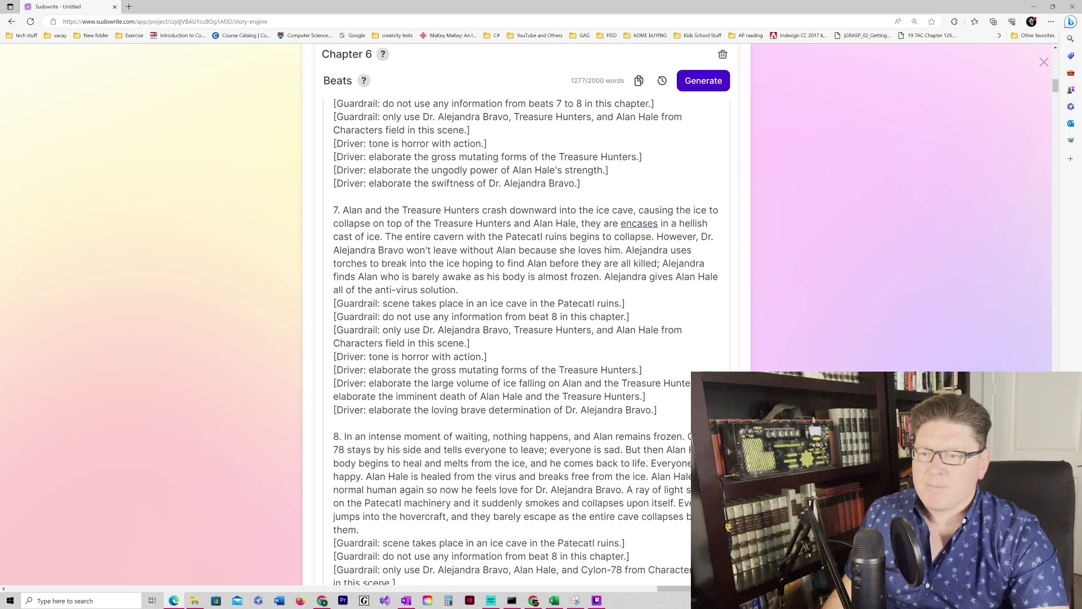